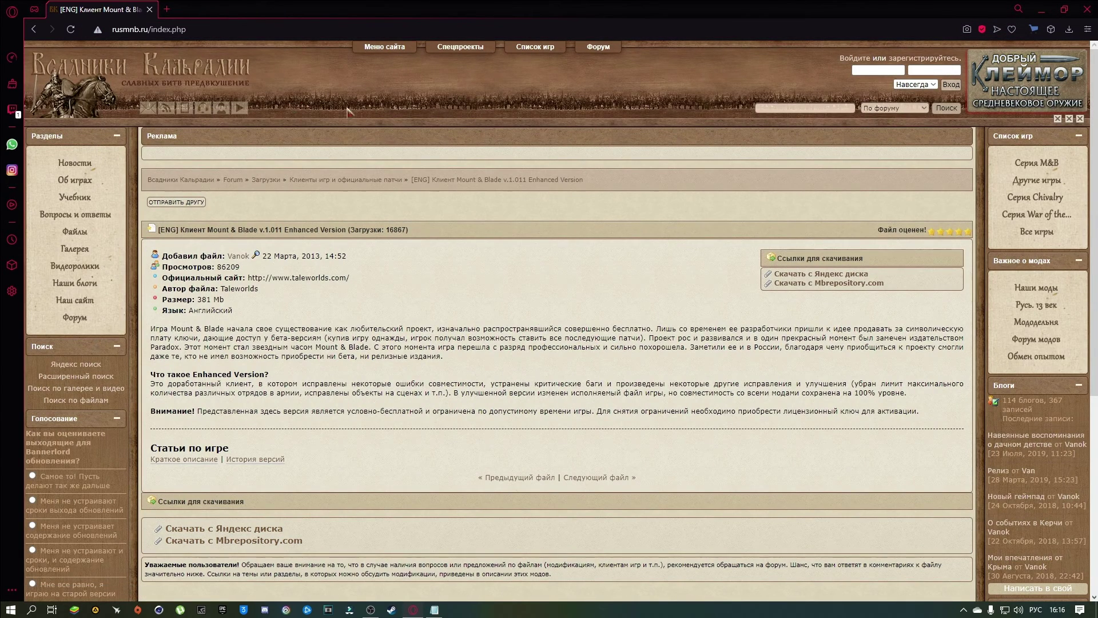
Step: Examine the Mount & Blade v.1.011 Enhanced Version download page down to its Yandex Disk link, and close the page
left_click_drag(883, 286, 779, 275)
left_click(714, 277)
scroll(267, 304, "down", 5)
left_click_drag(306, 617, 153, 617)
scroll(282, 239, "up", 2)
left_click(844, 83)
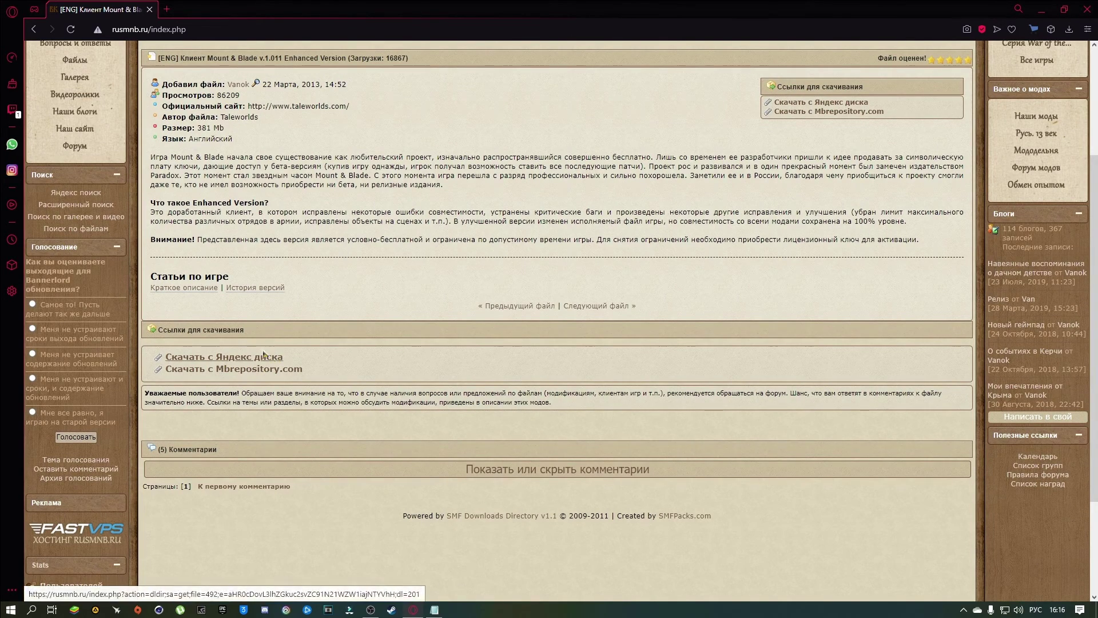
left_click(150, 10)
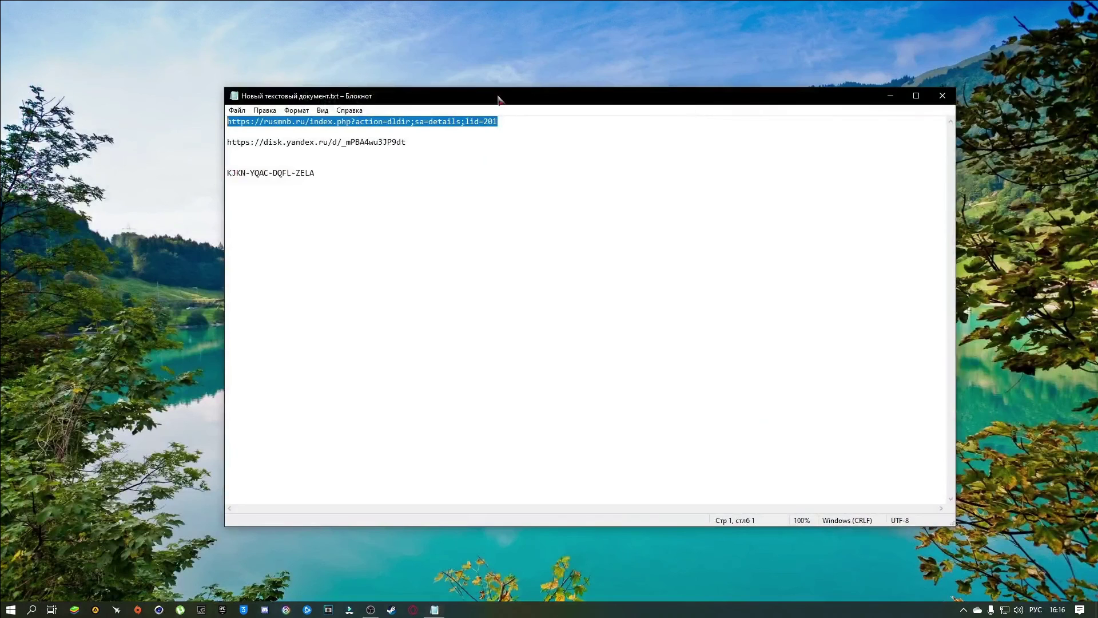
Step: Launch Mount&Blade from the recently added programs
left_click(511, 176)
left_click(197, 263)
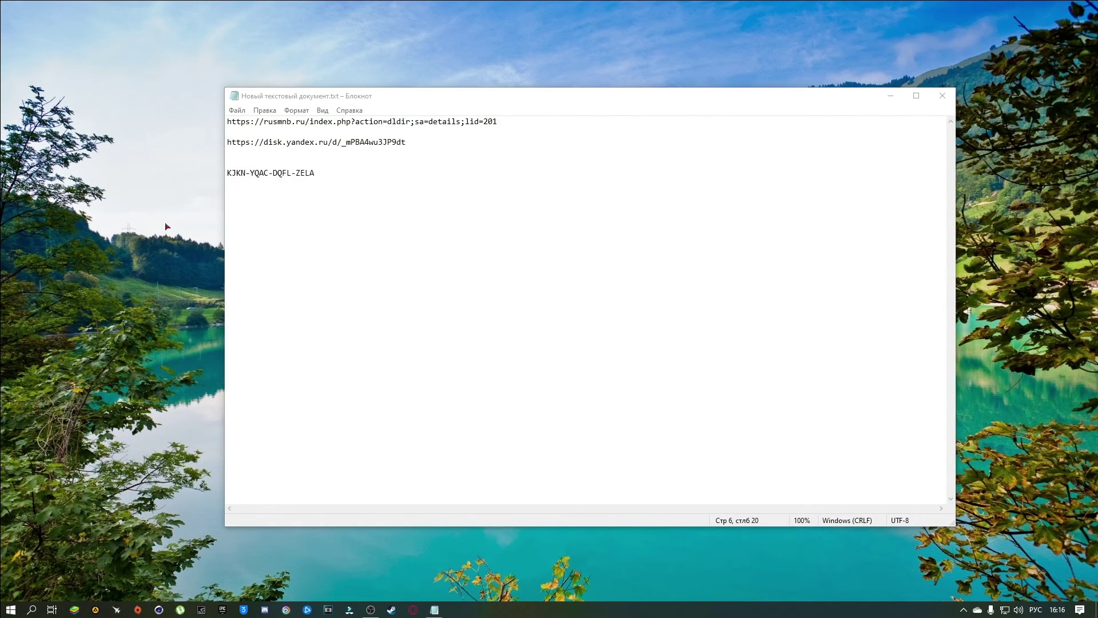
left_click(10, 610)
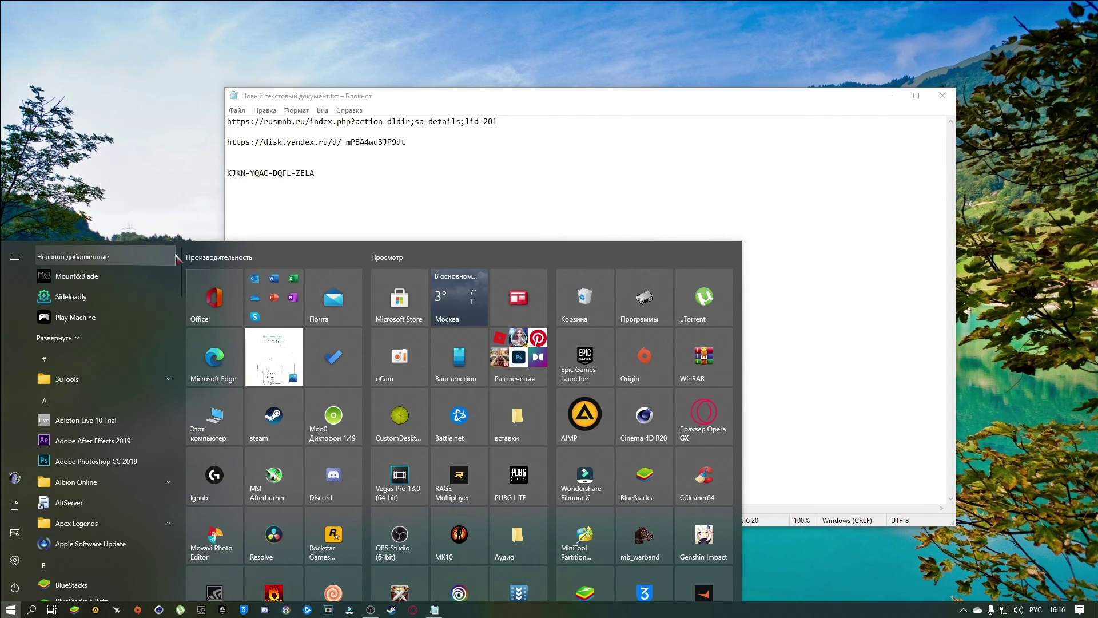
scroll(179, 286, "down", 1)
scroll(179, 286, "up", 1)
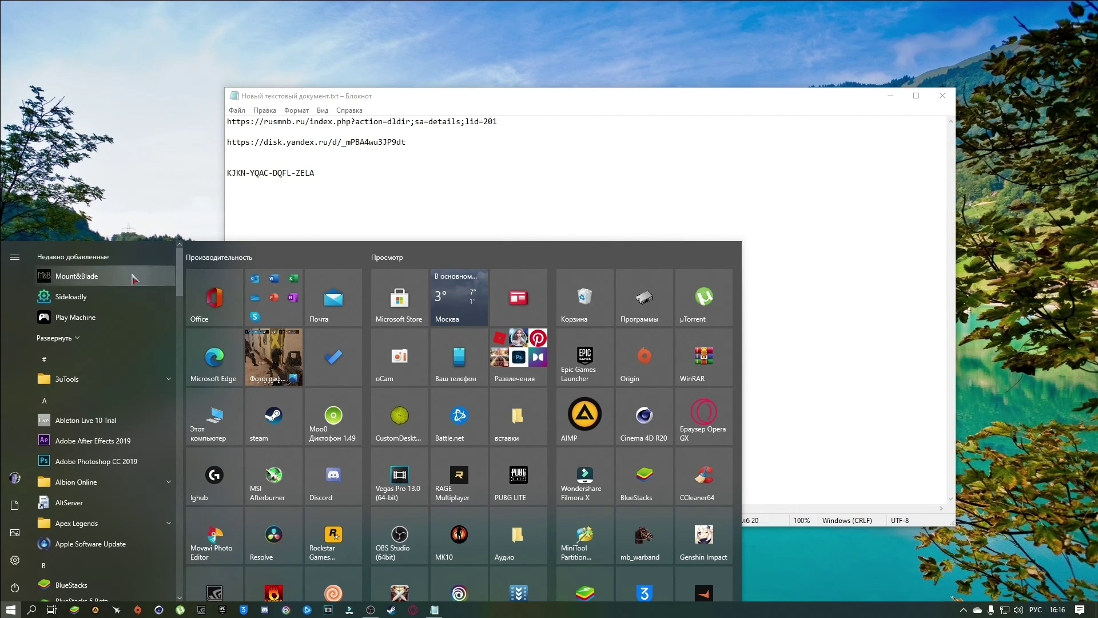
left_click(150, 273)
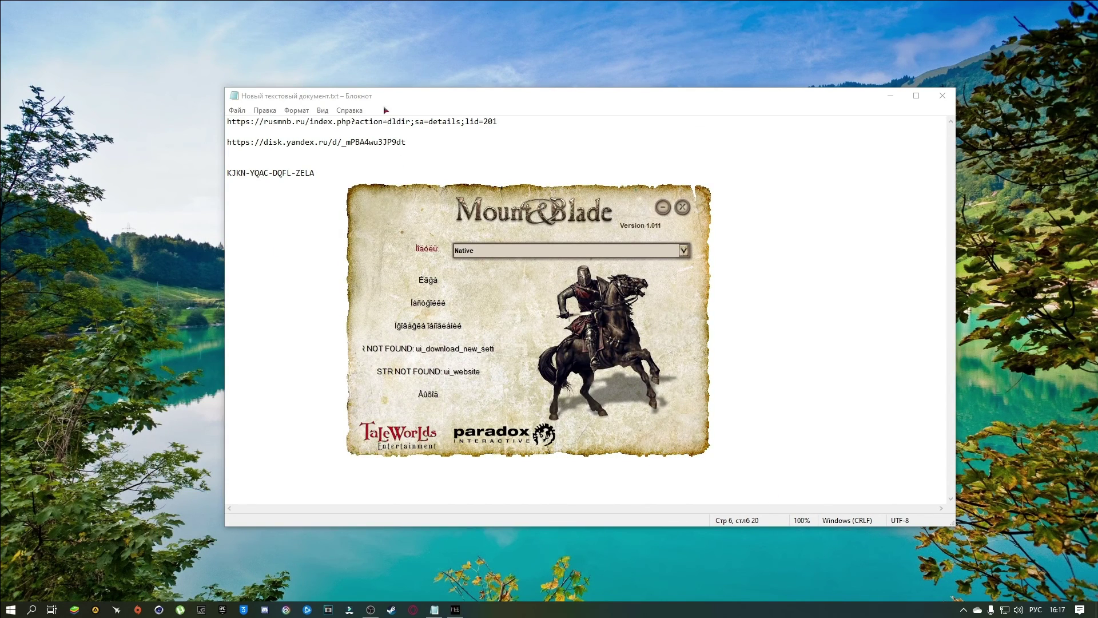
Step: Copy the game's activation key from the last line of the open text file
left_click_drag(315, 173, 228, 173)
right_click(231, 173)
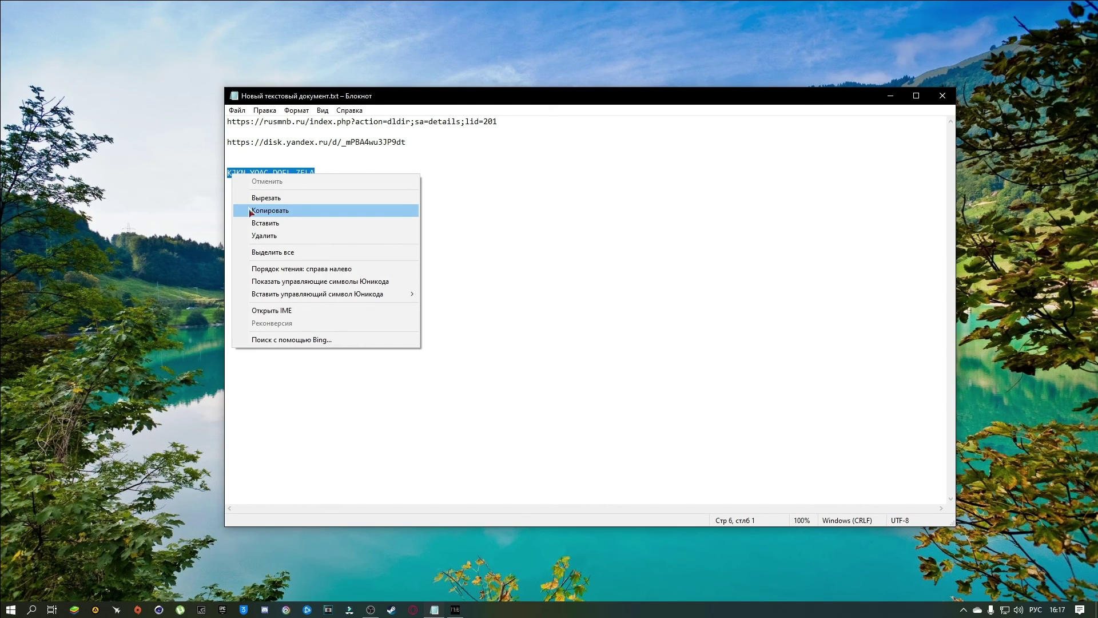
left_click(185, 192)
left_click(245, 153)
left_click_drag(227, 143, 399, 146)
left_click(408, 143)
right_click(237, 175)
left_click(258, 208)
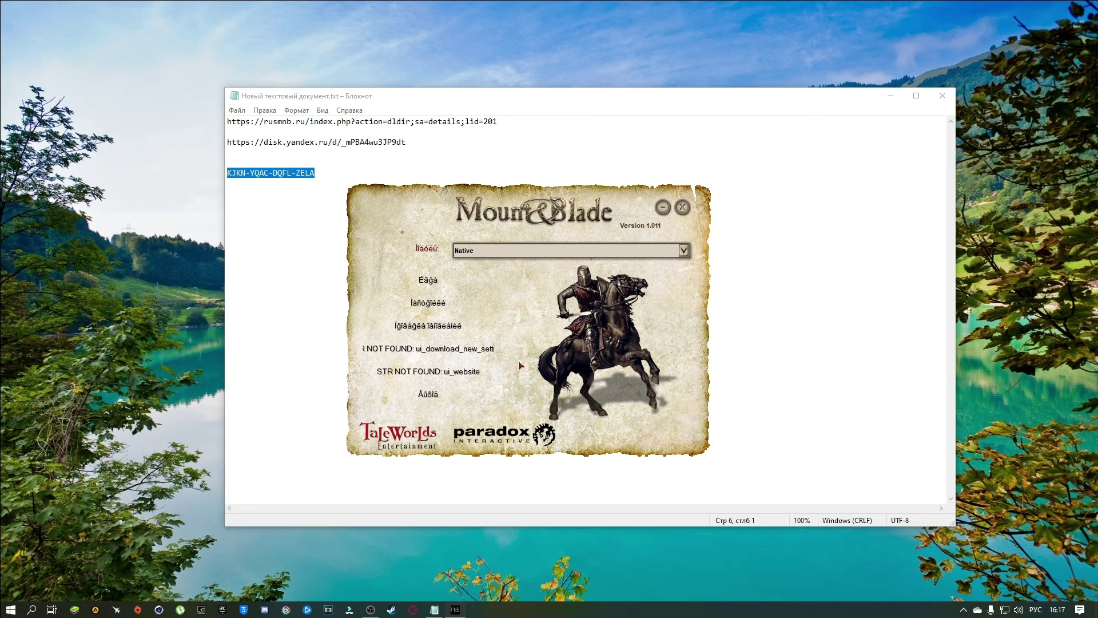
Step: Run mount&blade_1C_rusifikator_original_font.exe from the mount&blade folder of the rusifikators-collection_M-B_1.011 archive
left_click(276, 204)
left_click_drag(407, 143, 221, 144)
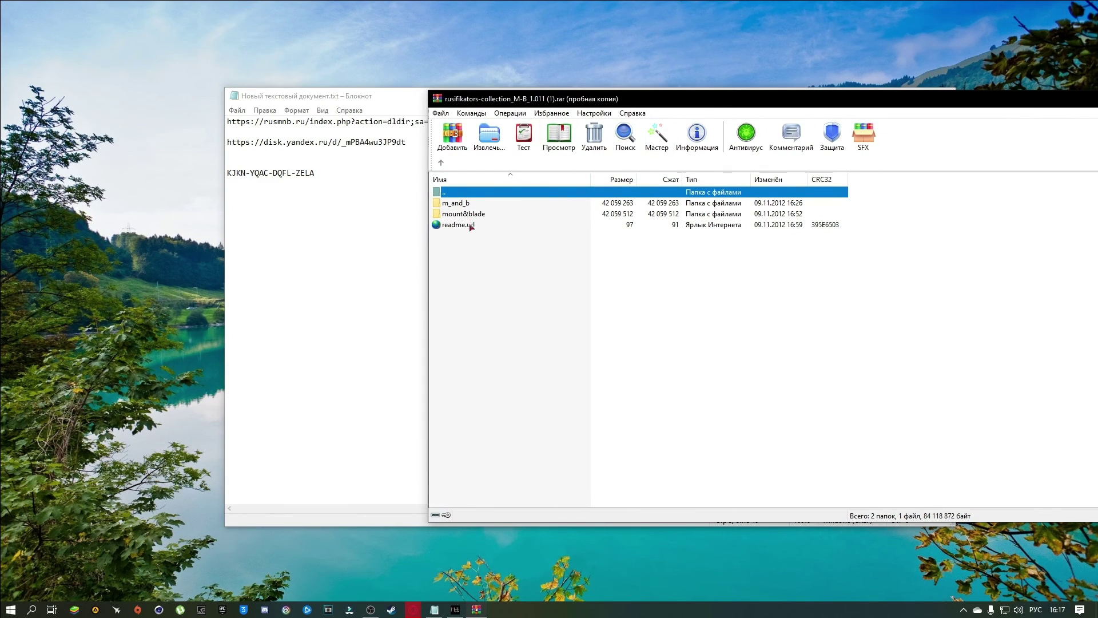
double_click(468, 216)
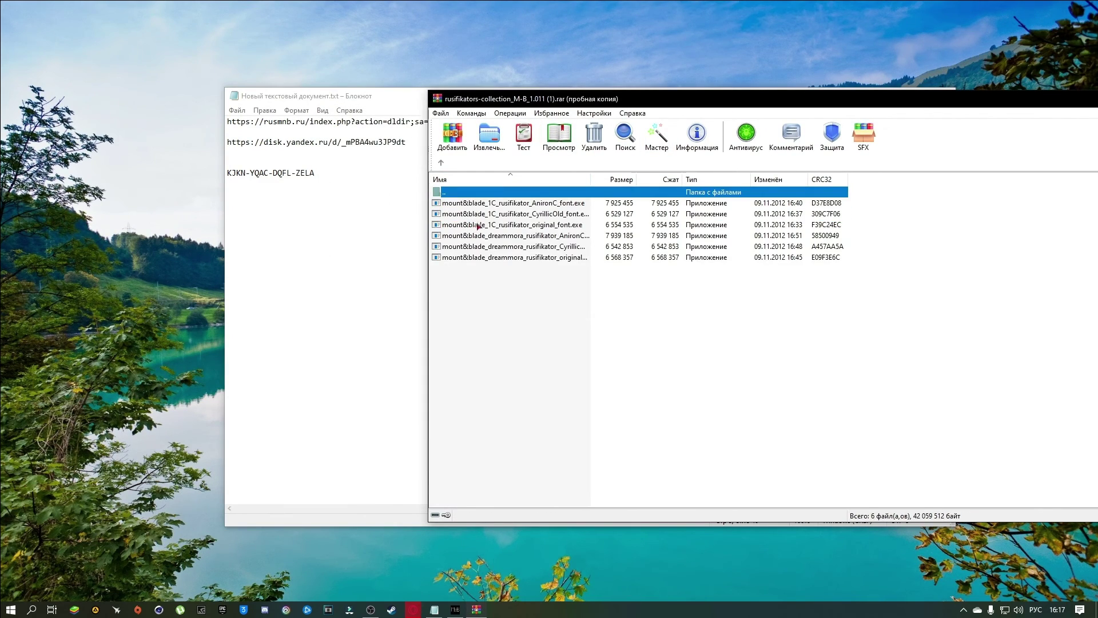
left_click(442, 228)
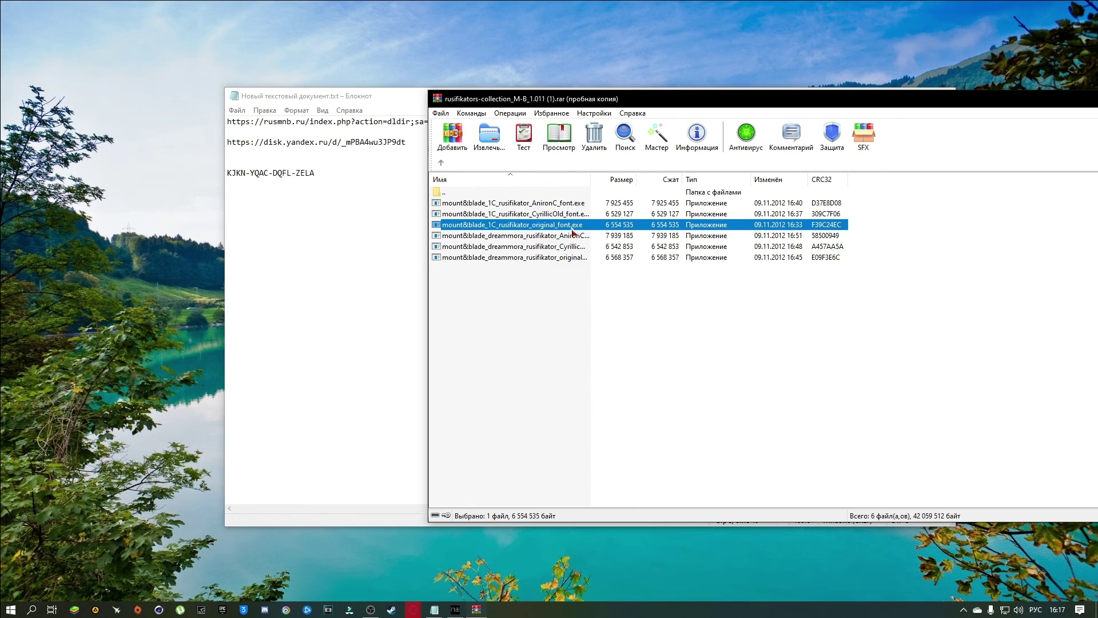
double_click(502, 226)
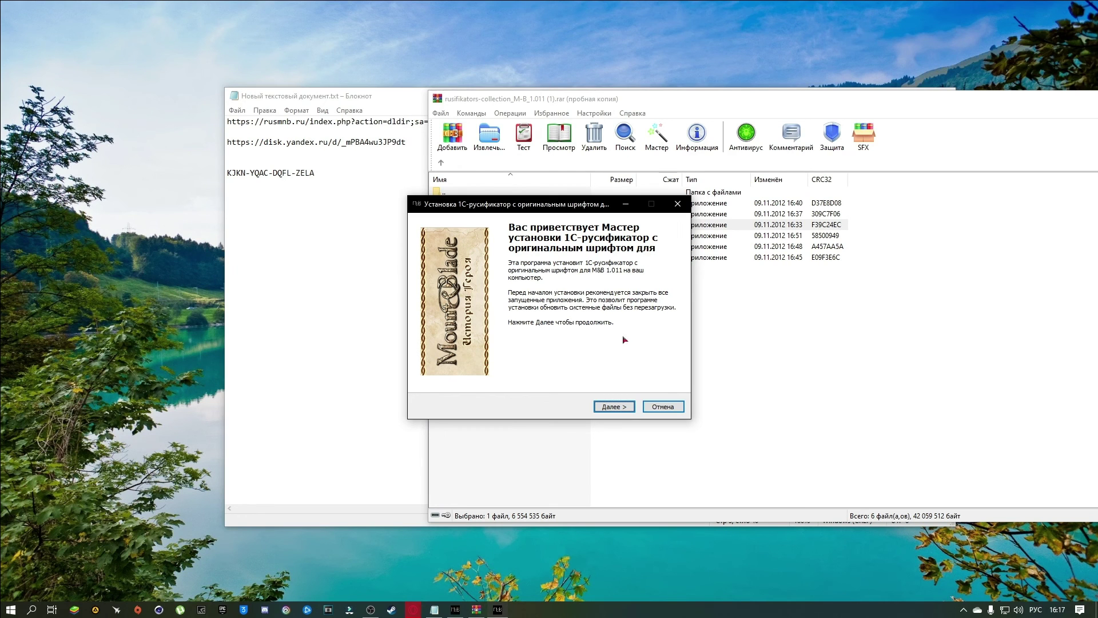
Step: Advance the Russian localization setup to the folder choice and select D:\Mount&Blade as the installation folder
left_click(612, 407)
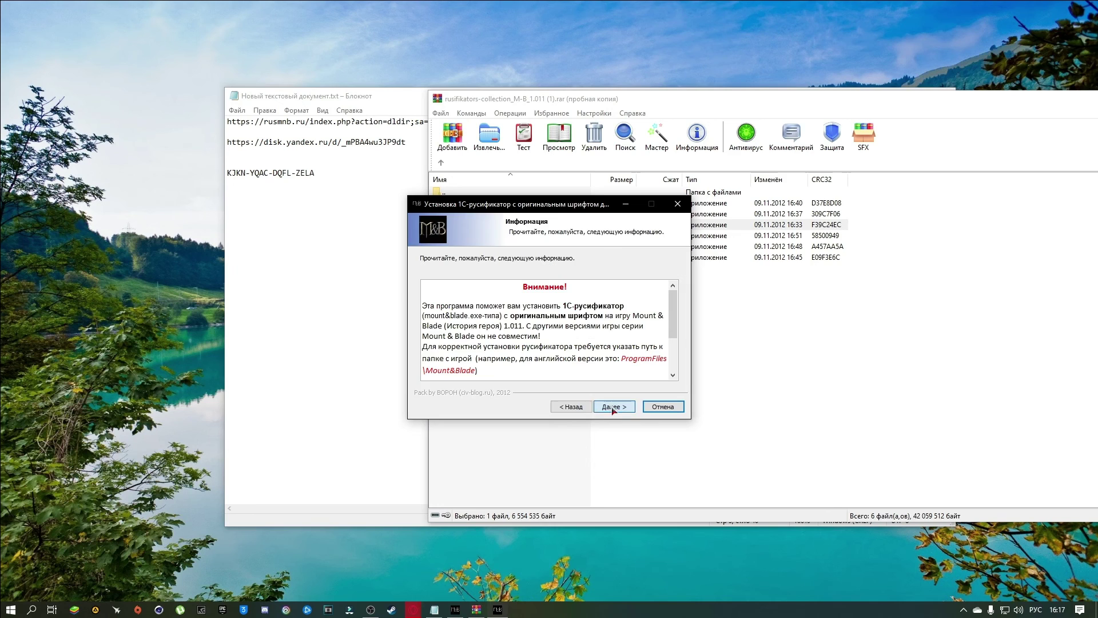
left_click(610, 409)
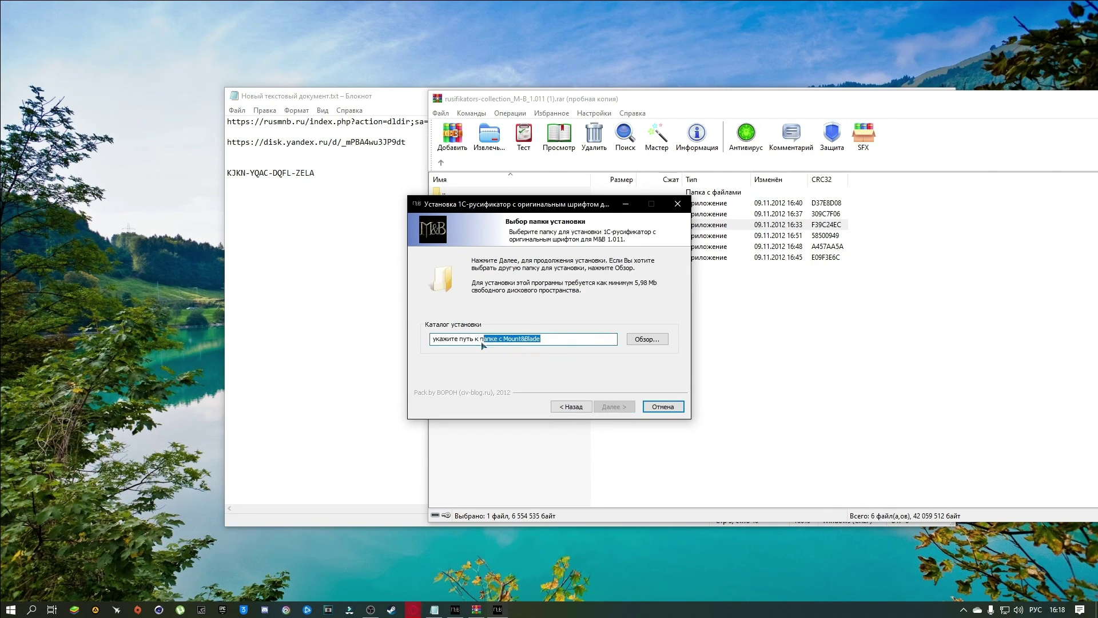
left_click(648, 339)
double_click(482, 299)
scroll(503, 337, "down", 2)
double_click(515, 333)
scroll(520, 327, "down", 10)
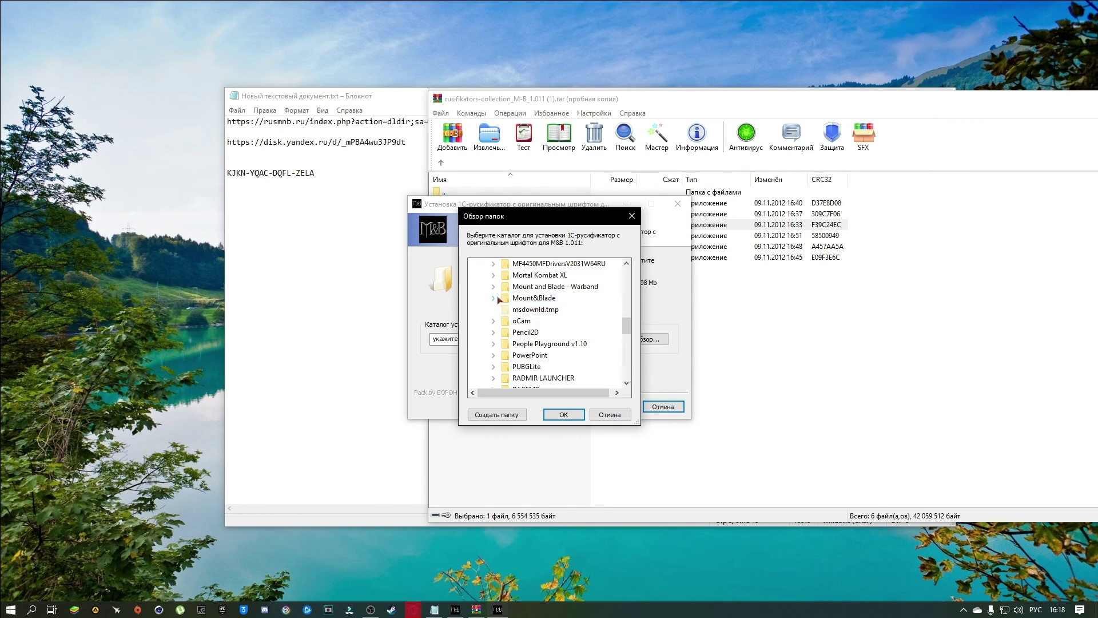
double_click(534, 298)
left_click(533, 274)
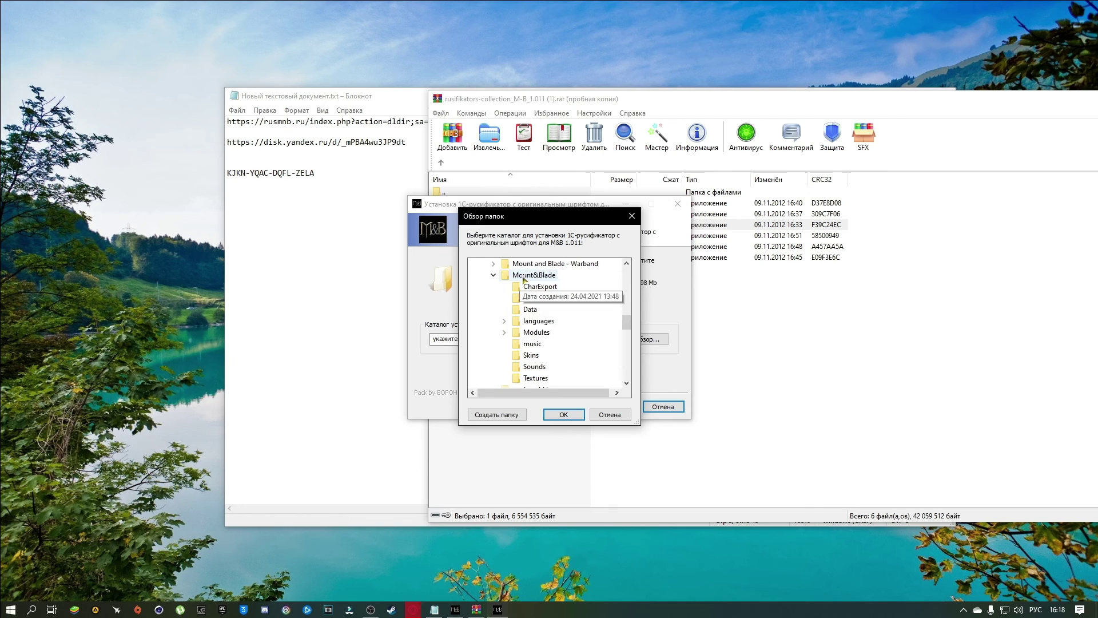
left_click(563, 414)
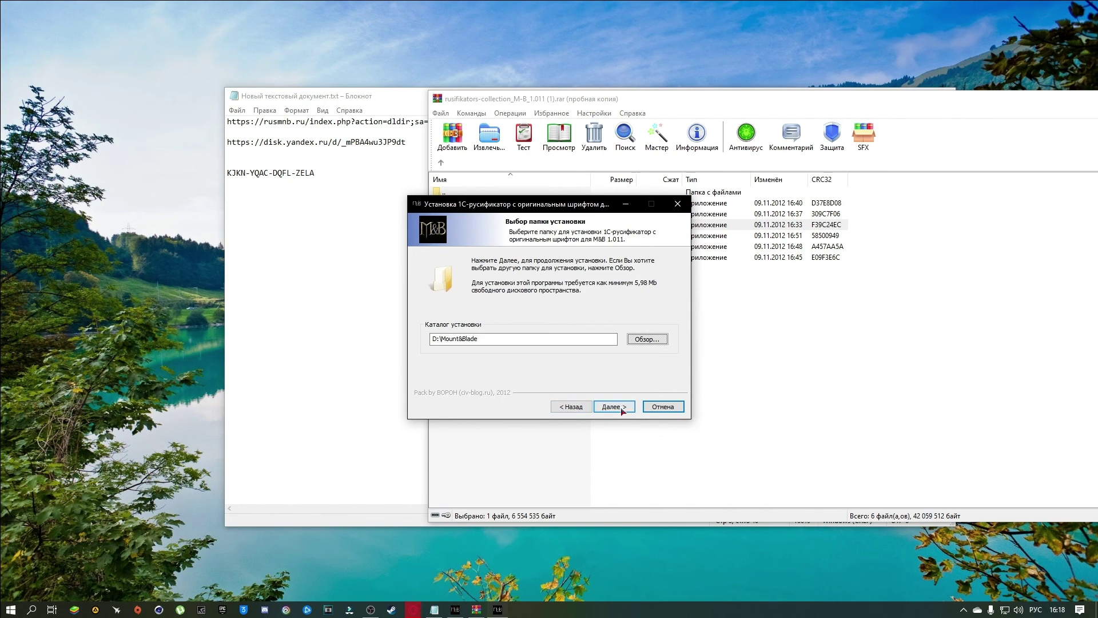
Step: Cancel the Russian localization setup and close the archive window
left_click(658, 407)
left_click(606, 349)
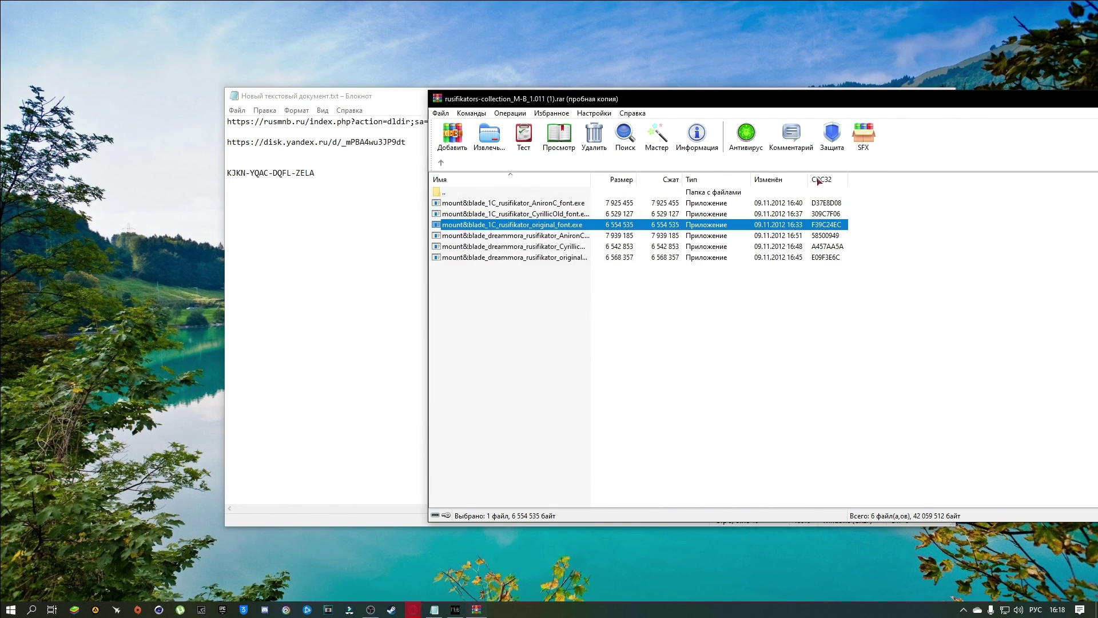
left_click_drag(801, 102, 564, 127)
left_click(954, 119)
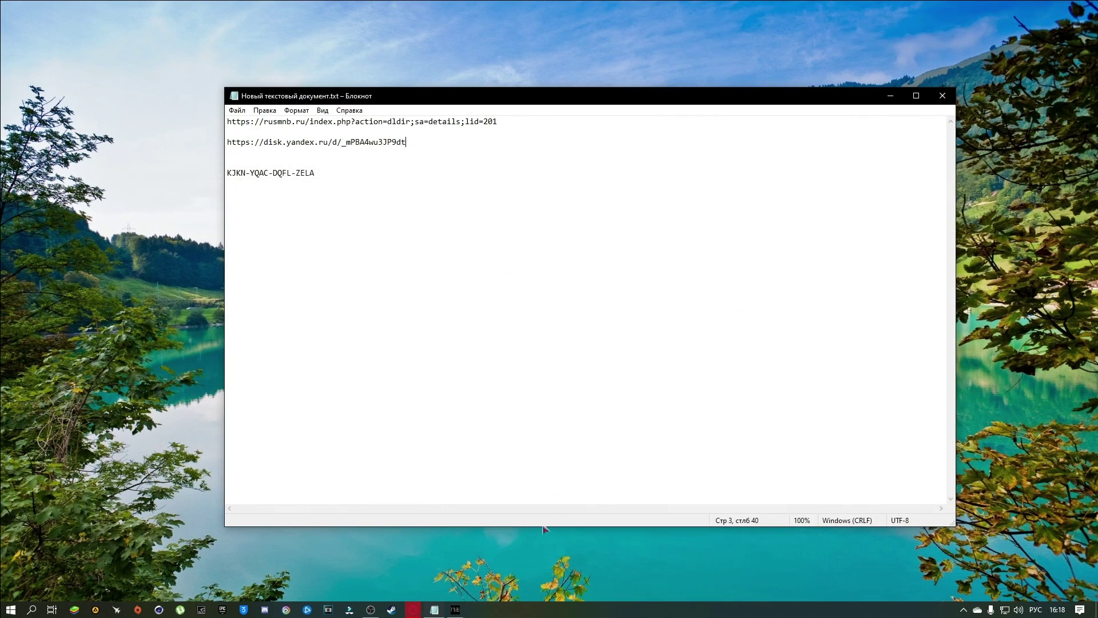
Step: Toggle the cheat-codes option in the Mount&Blade launcher's game settings, and close the settings without saving
left_click(455, 610)
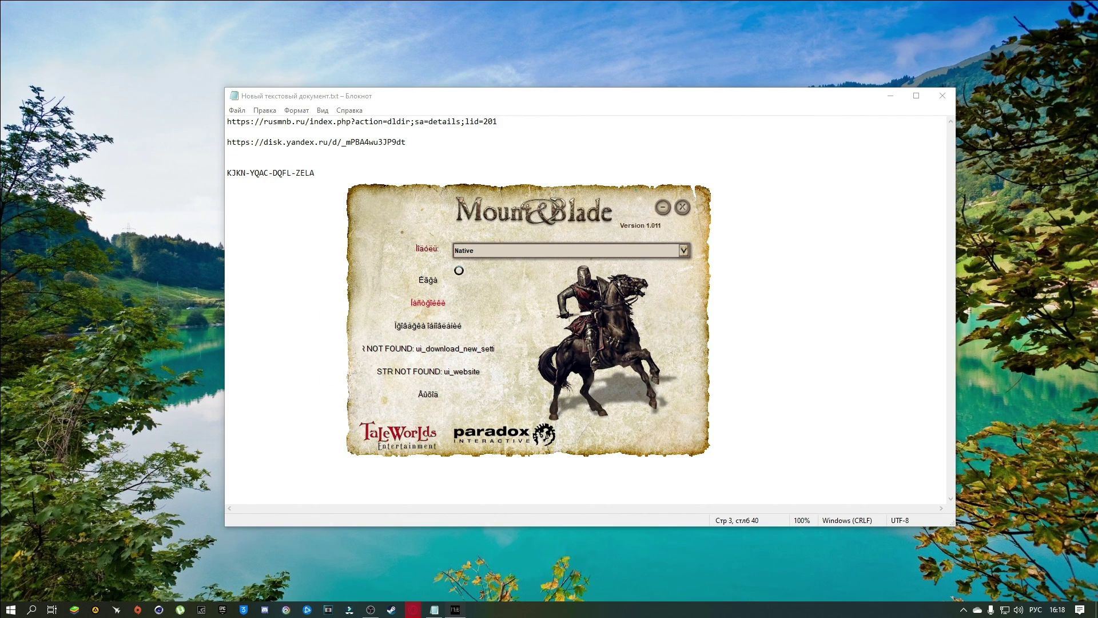
left_click(425, 309)
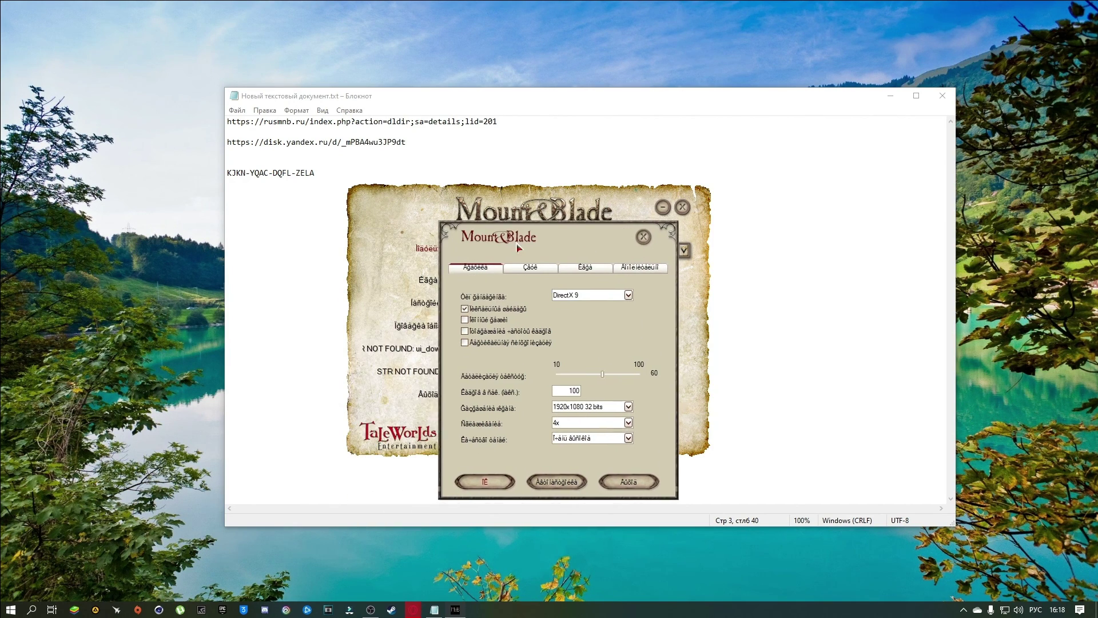
left_click(575, 267)
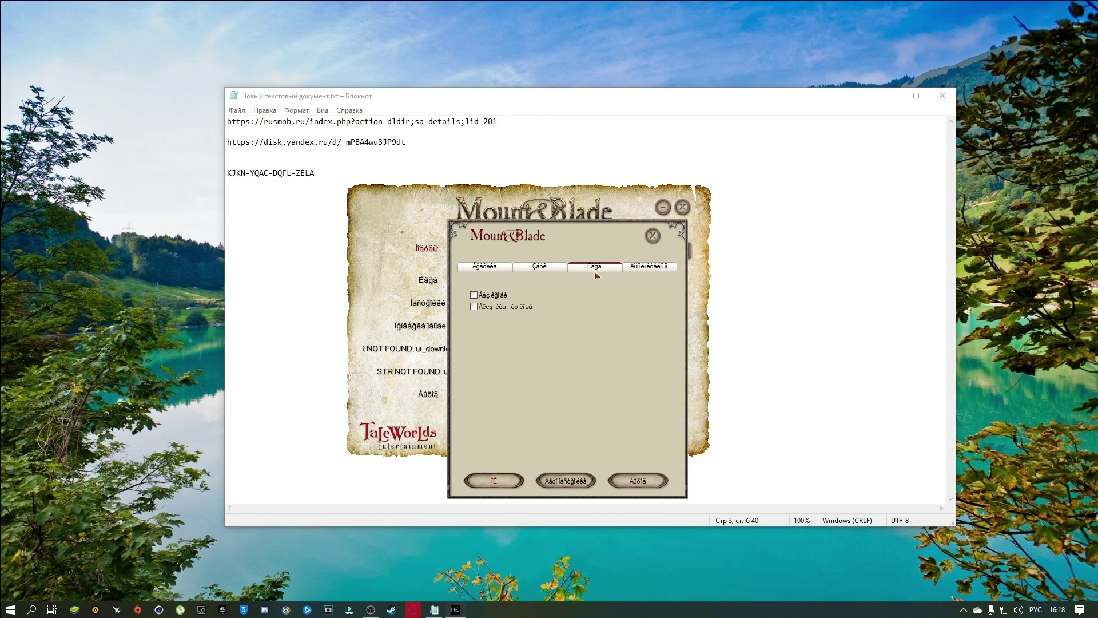
left_click(489, 307)
left_click(475, 308)
left_click(653, 235)
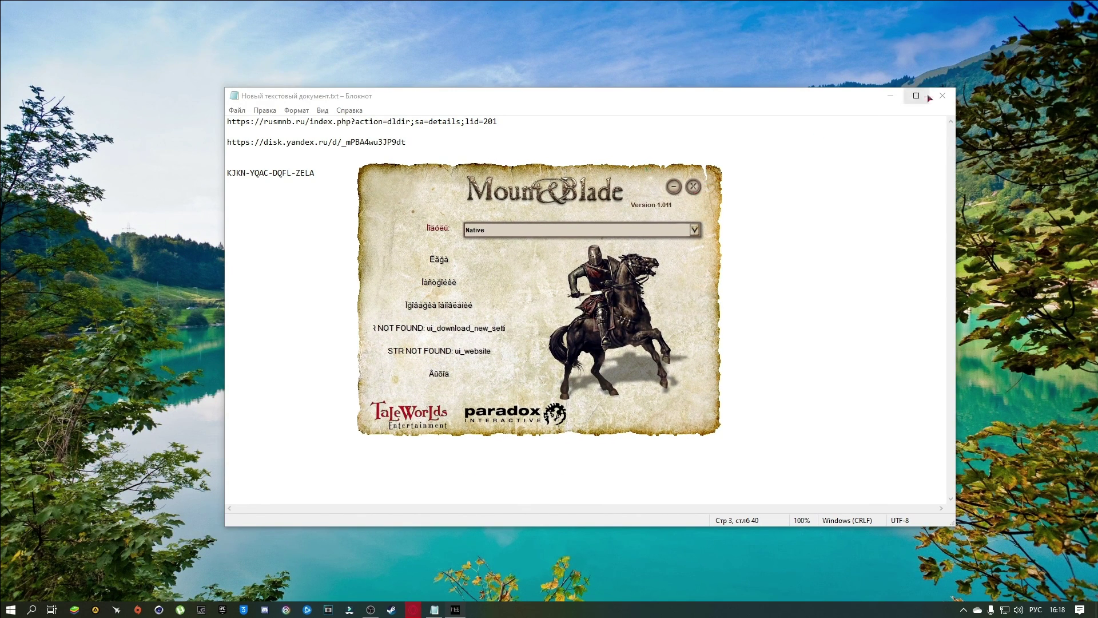
Step: Close the text file and the launcher, and open the D:\Mount&Blade folder containing the game's executable
left_click(943, 95)
left_click(694, 187)
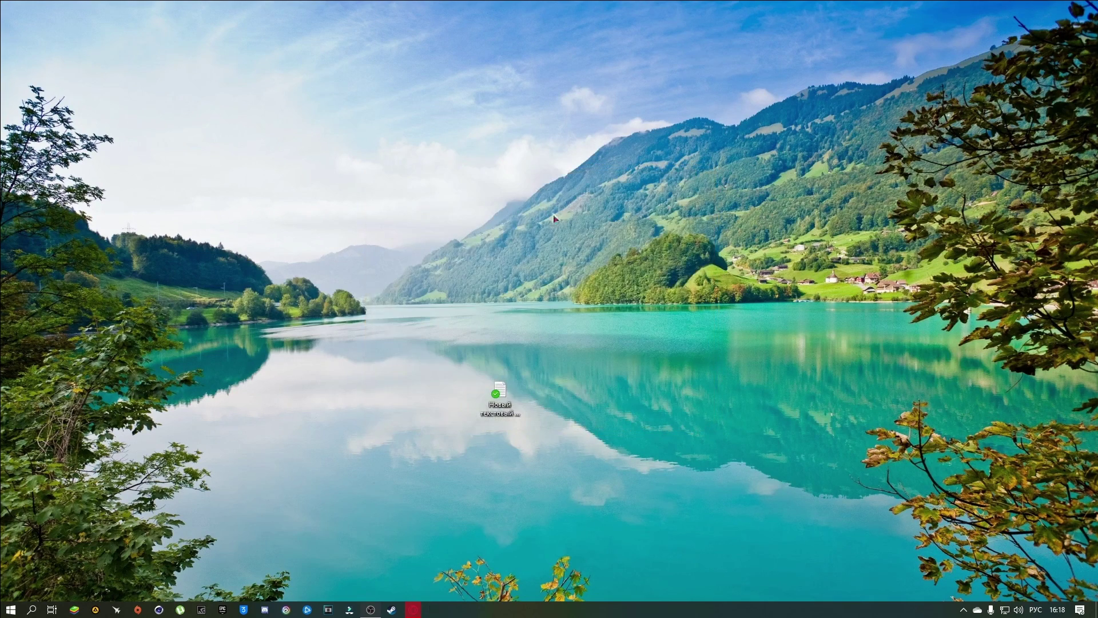
left_click(10, 610)
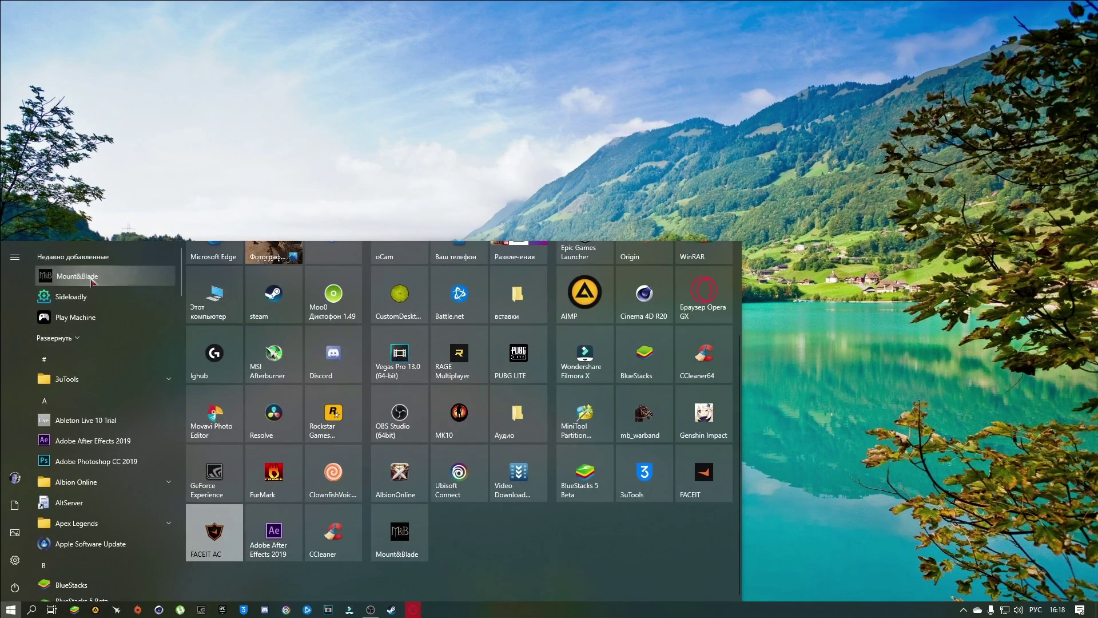
right_click(92, 278)
mouse_move(149, 307)
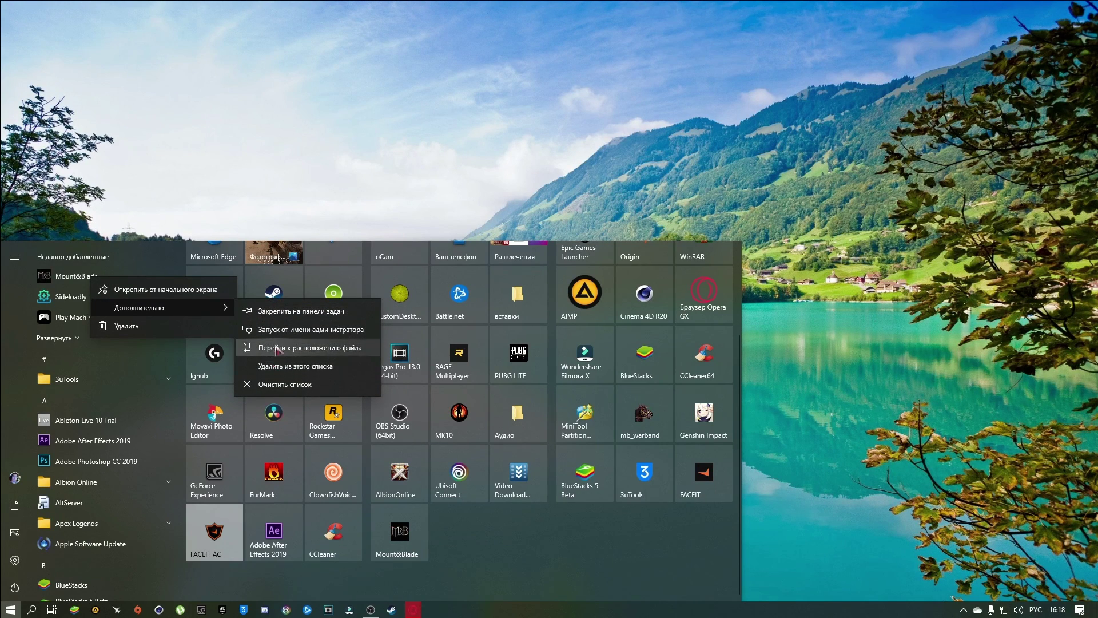
left_click(274, 348)
right_click(475, 159)
left_click(500, 190)
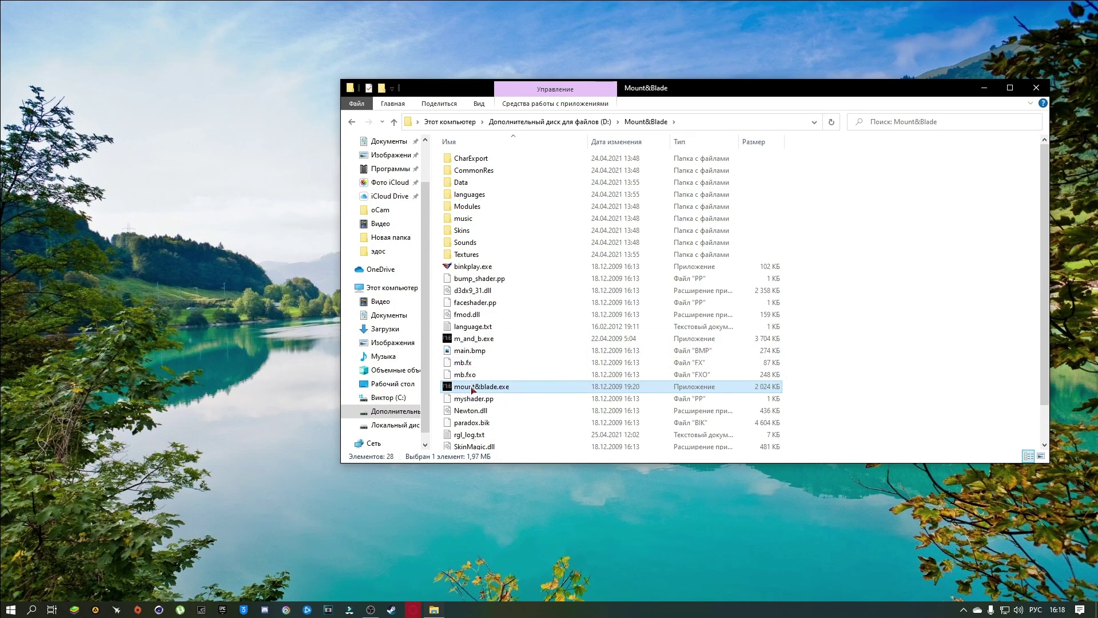
Step: Set mount&blade.exe to run in compatibility mode for Windows Vista (Service Pack 2), and close its properties and folder
right_click(473, 389)
left_click(493, 385)
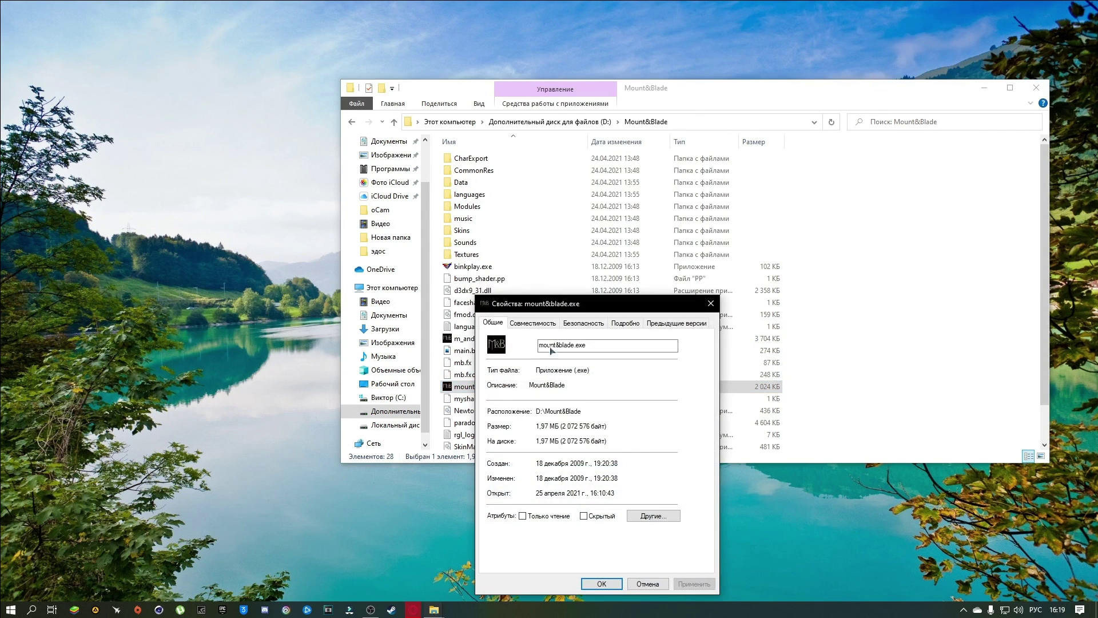
left_click(532, 323)
left_click_drag(548, 304, 533, 234)
left_click(505, 329)
left_click(503, 329)
left_click(512, 344)
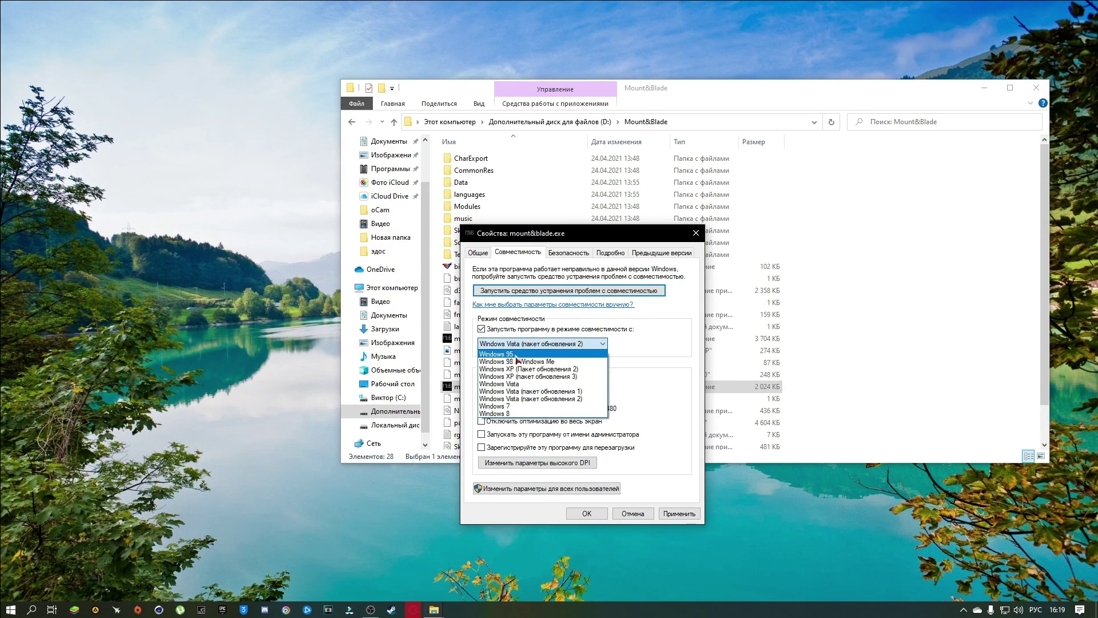
left_click(547, 346)
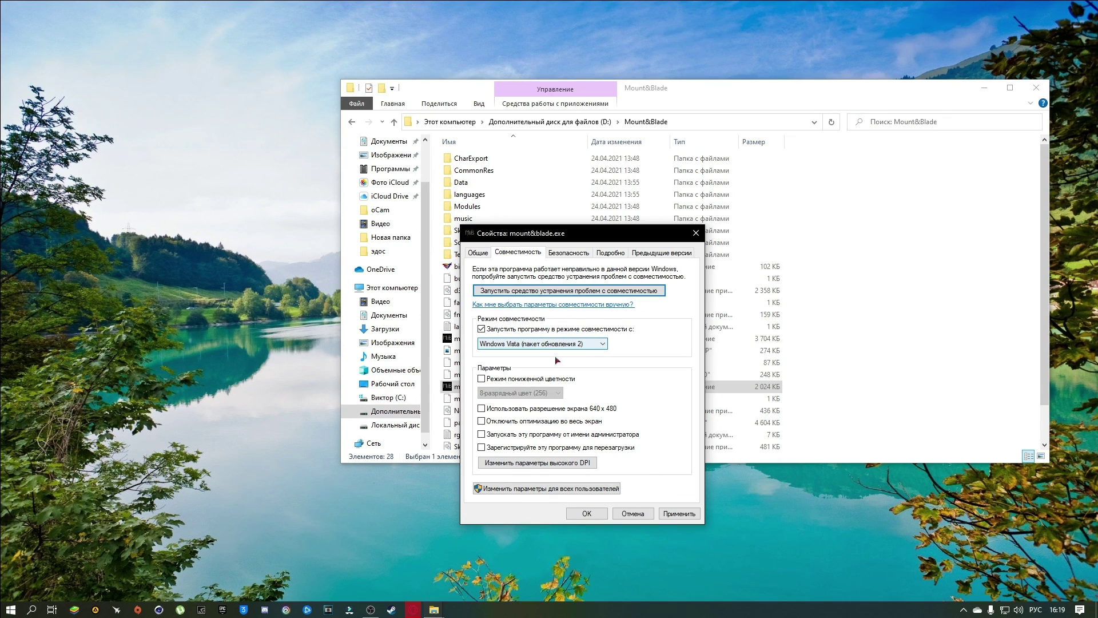
left_click(601, 514)
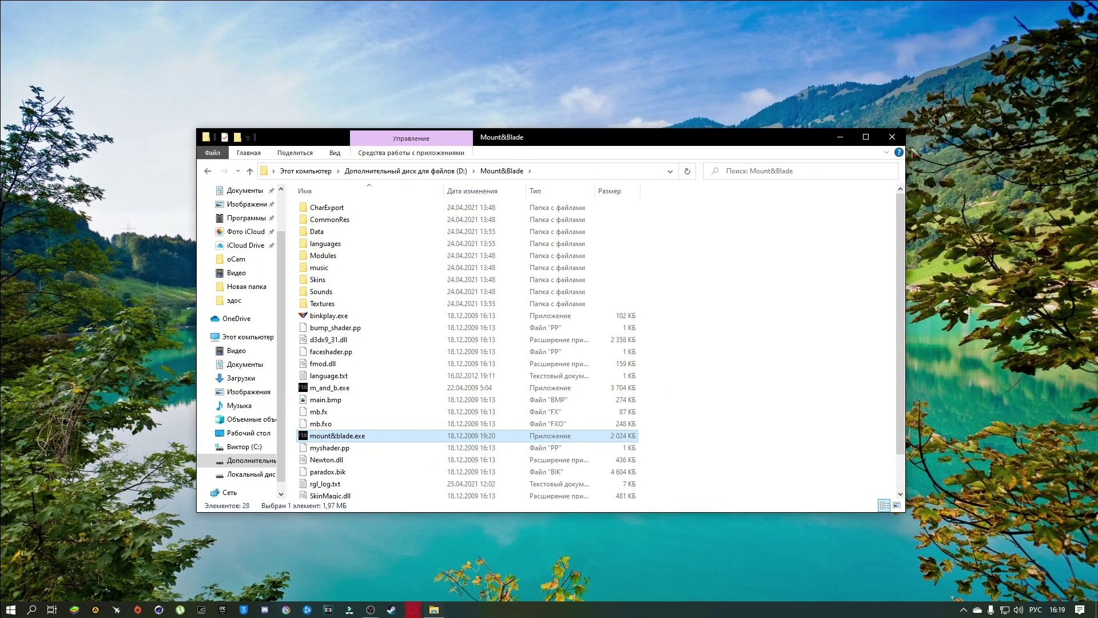
left_click(893, 134)
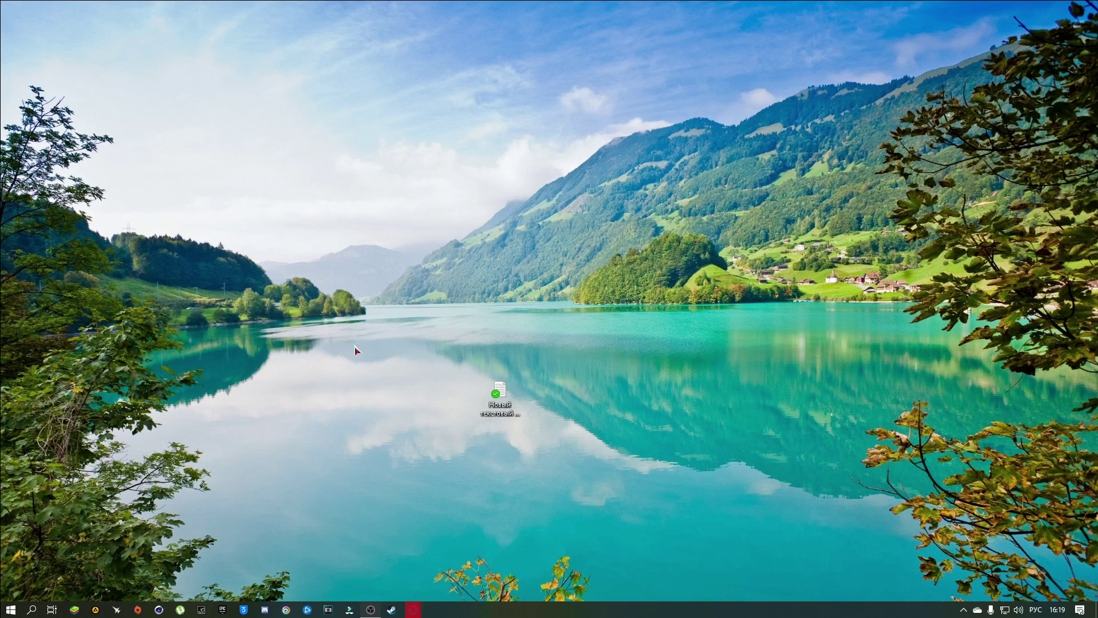
left_click(10, 609)
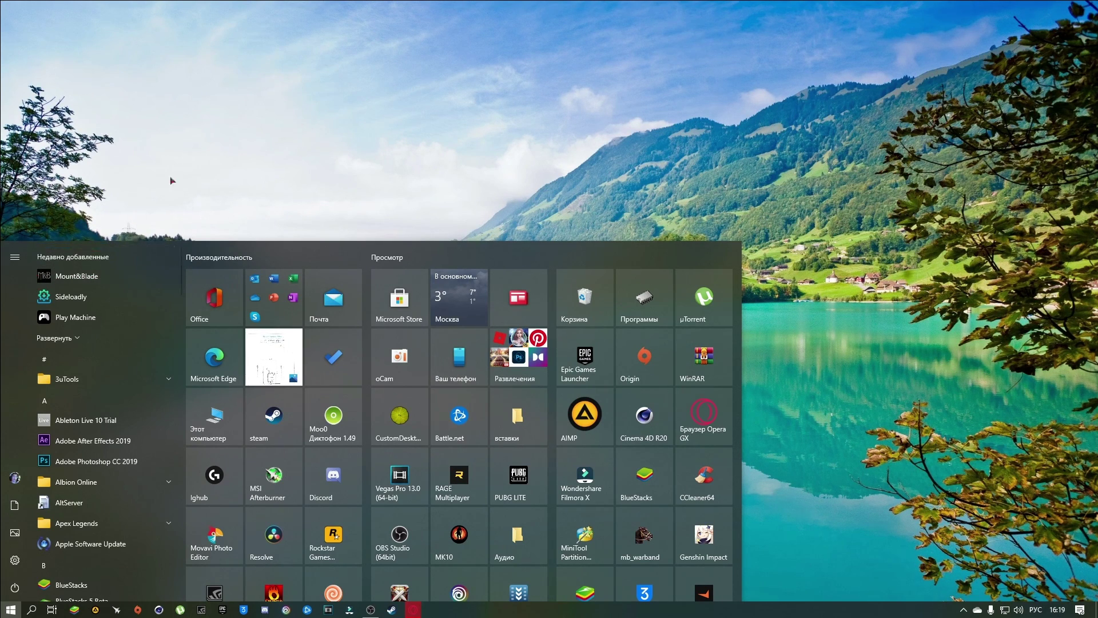
left_click(273, 148)
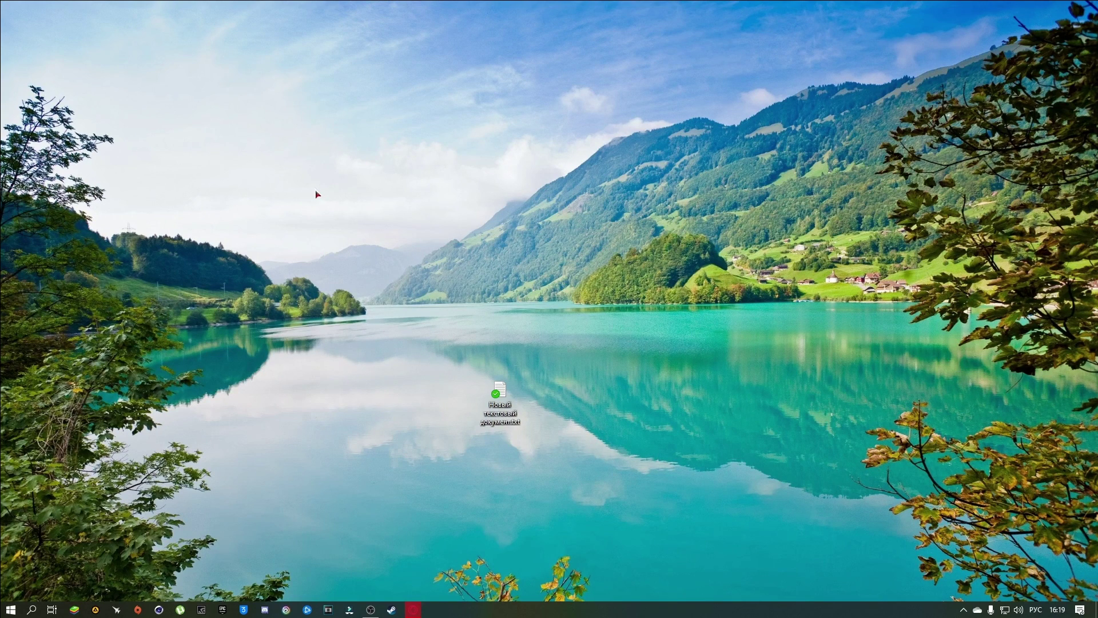